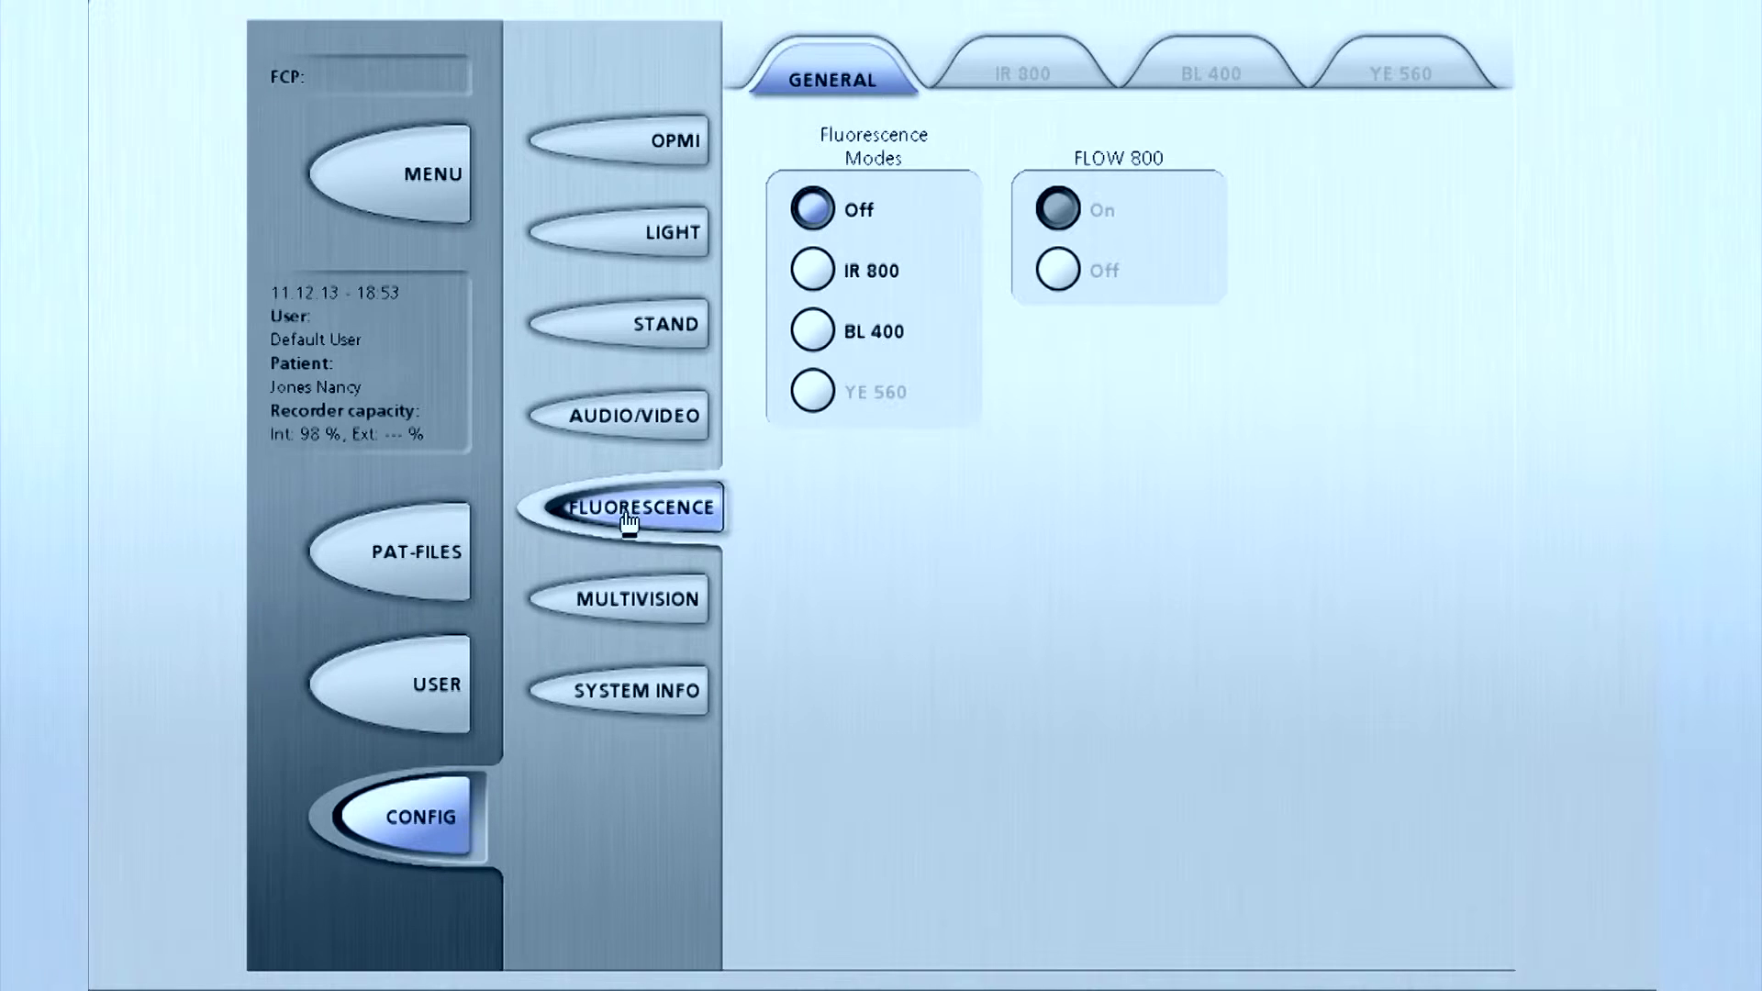
- Switch the fluorescence mode to BL 400 and bring up its settings page
{"action": "left_click", "coordinate": [813, 331]}
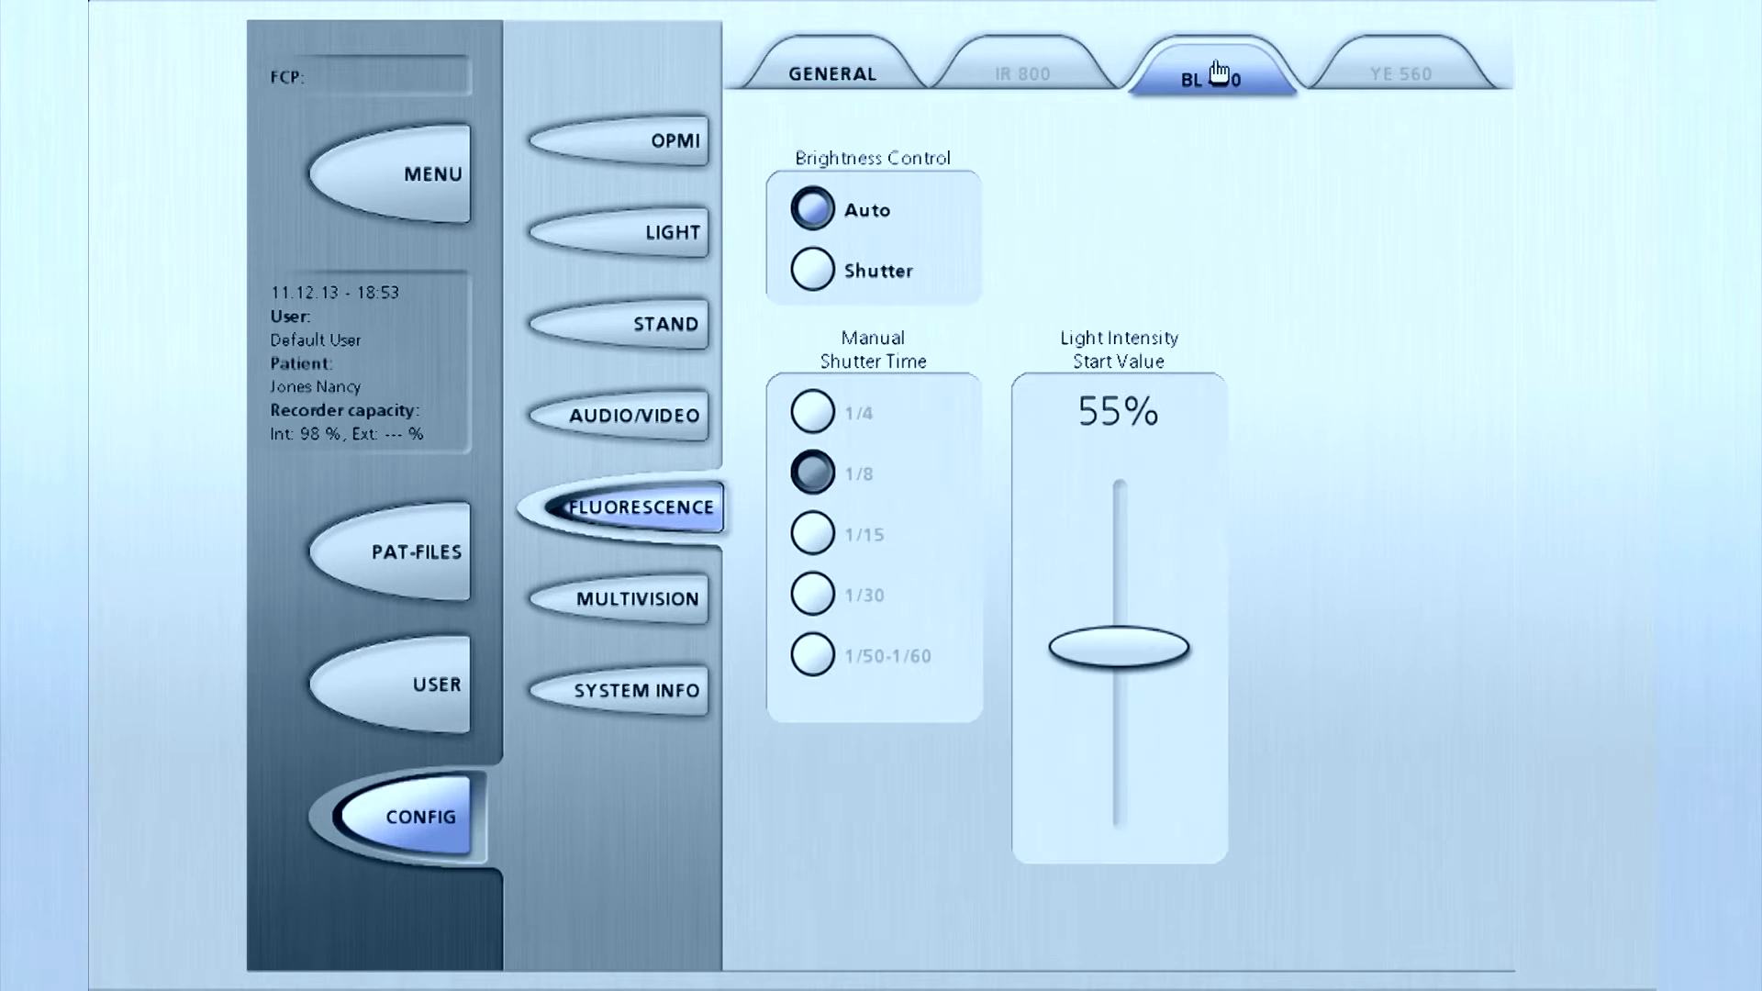
- Set BL 400 to Shutter brightness control, 1/4 shutter time, and 100% start intensity
{"action": "left_click", "coordinate": [813, 271]}
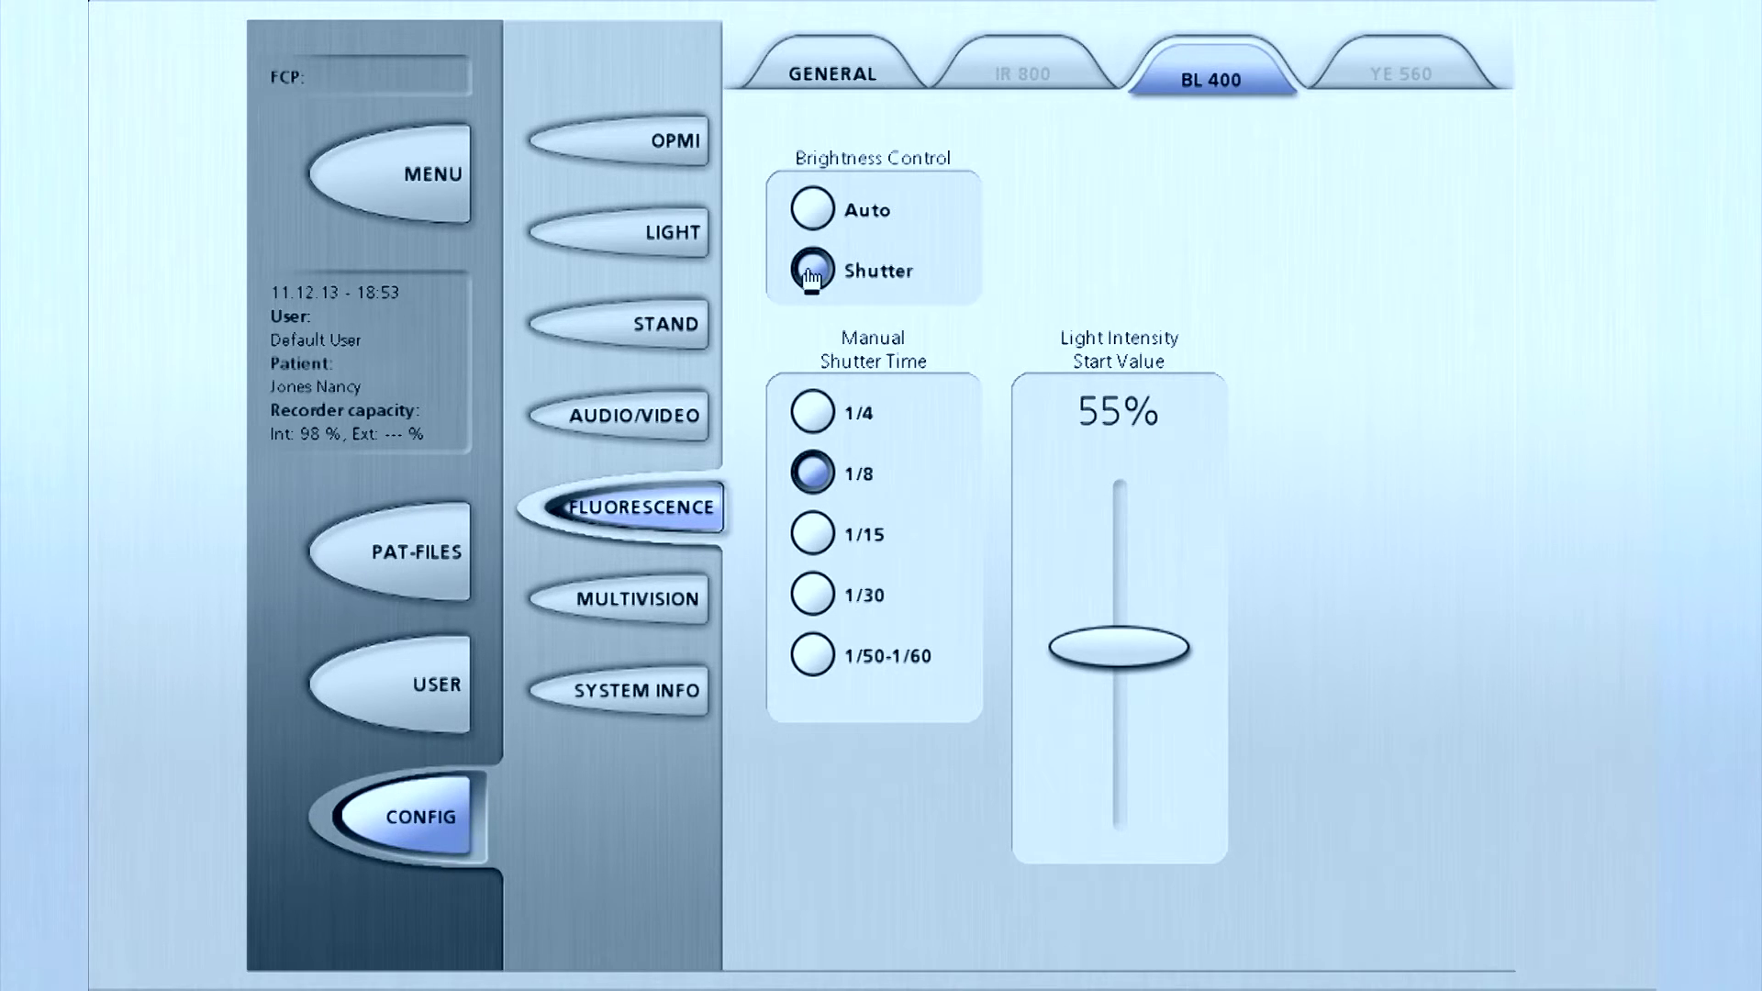
{"action": "left_click", "coordinate": [813, 412]}
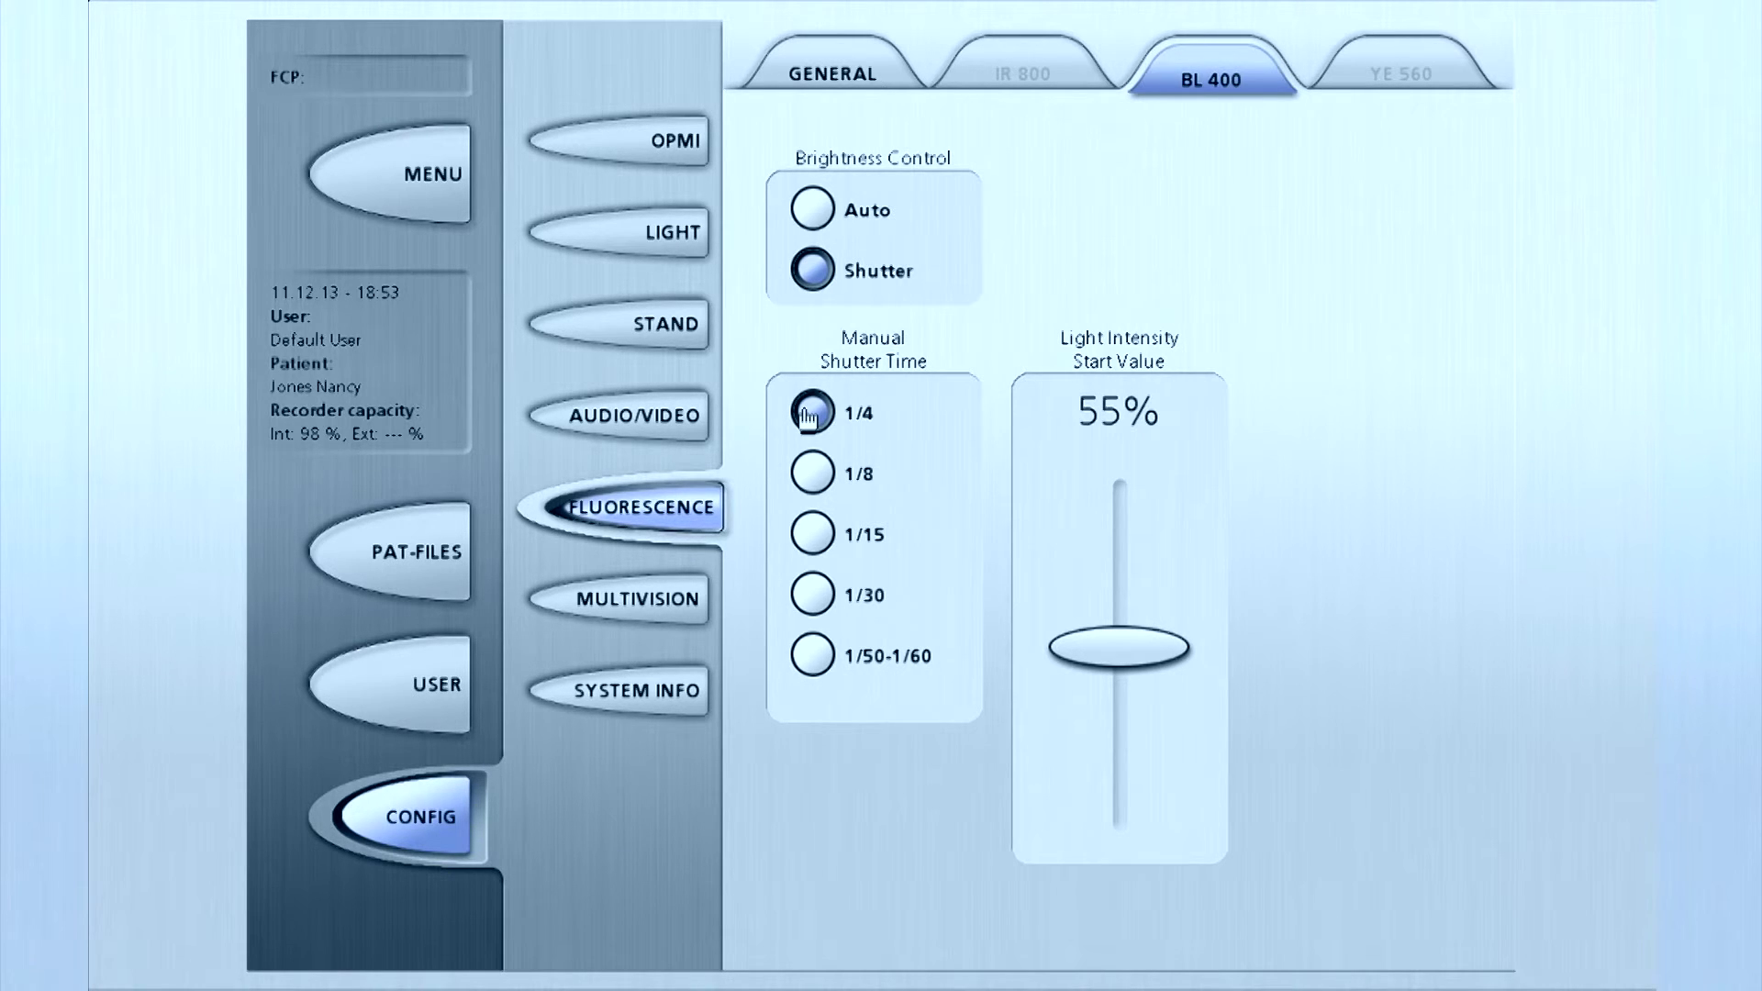
{"action": "left_click_drag", "start_coordinate": [1118, 647], "coordinate": [1117, 490]}
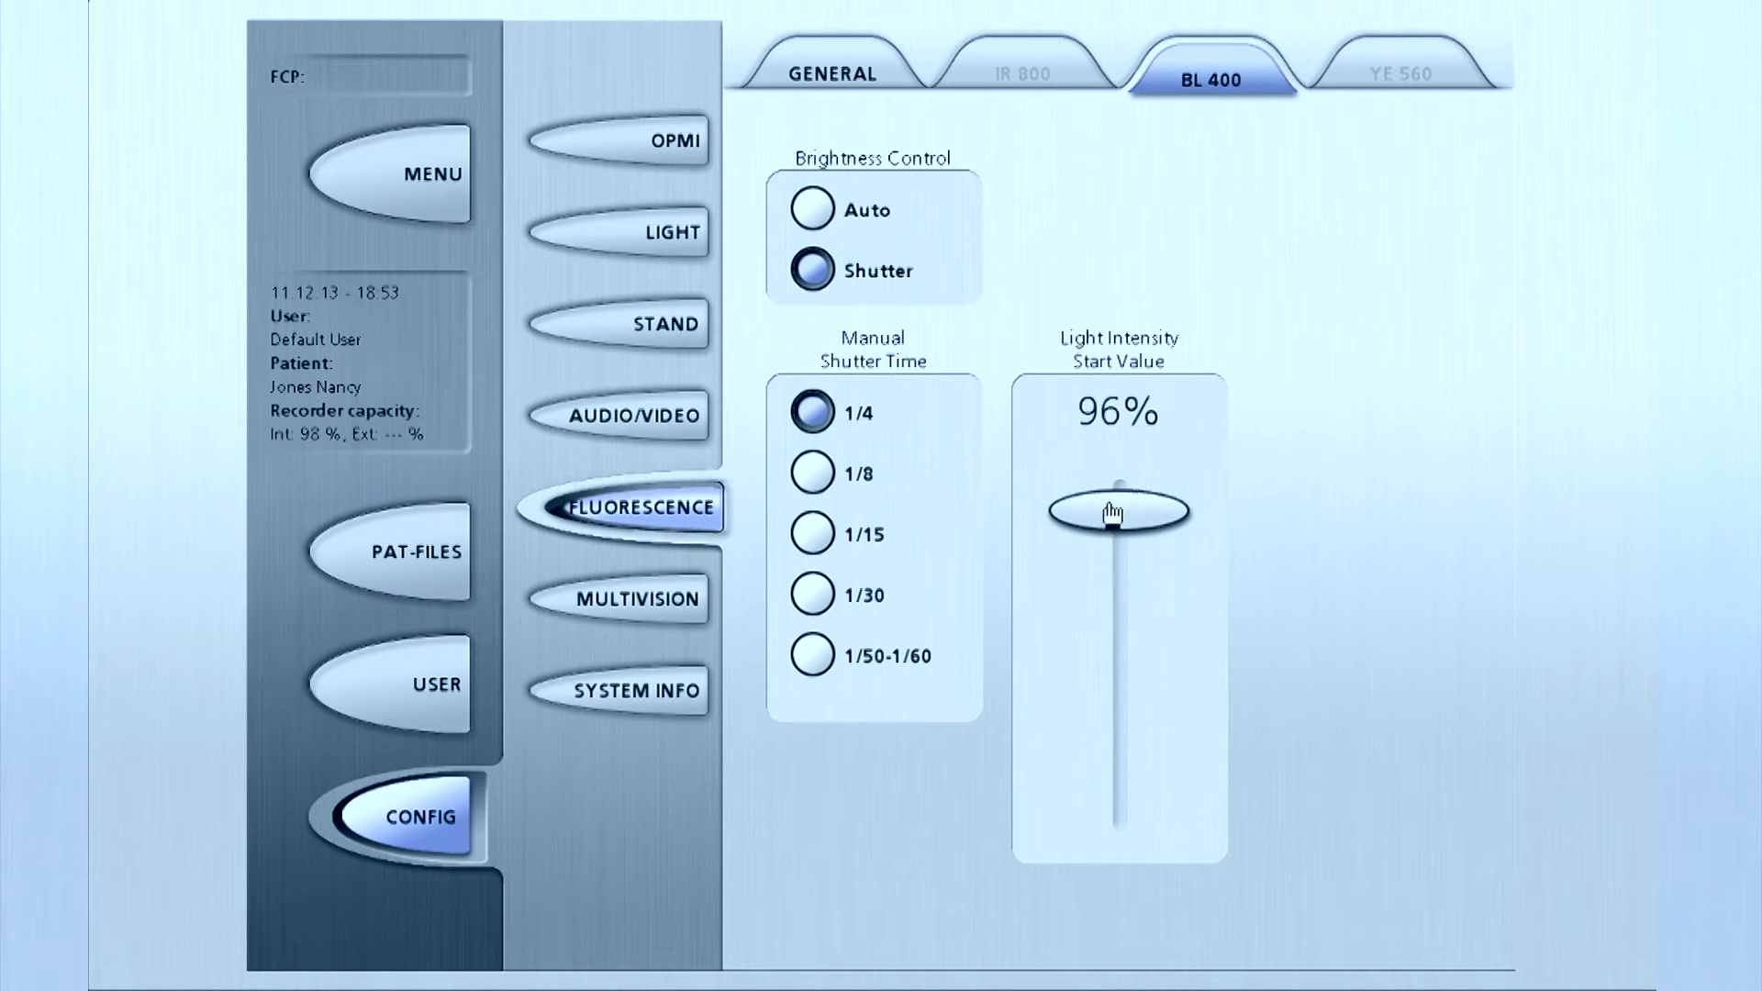
{"action": "left_click", "coordinate": [833, 73]}
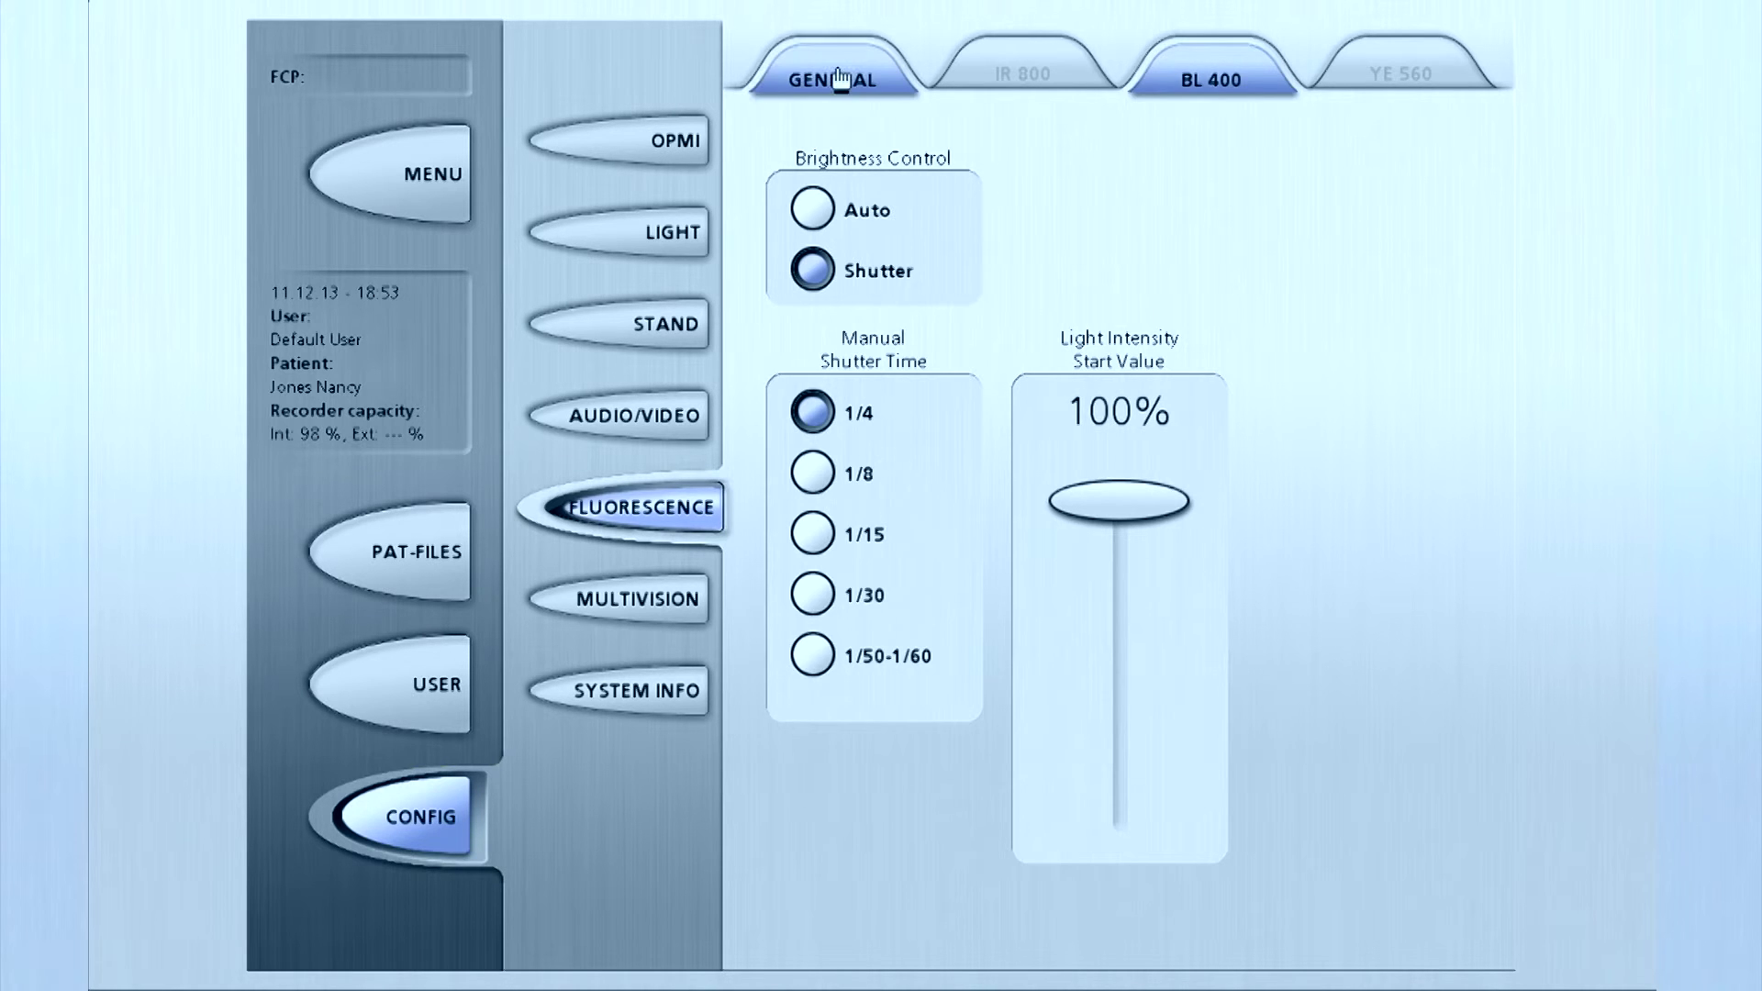